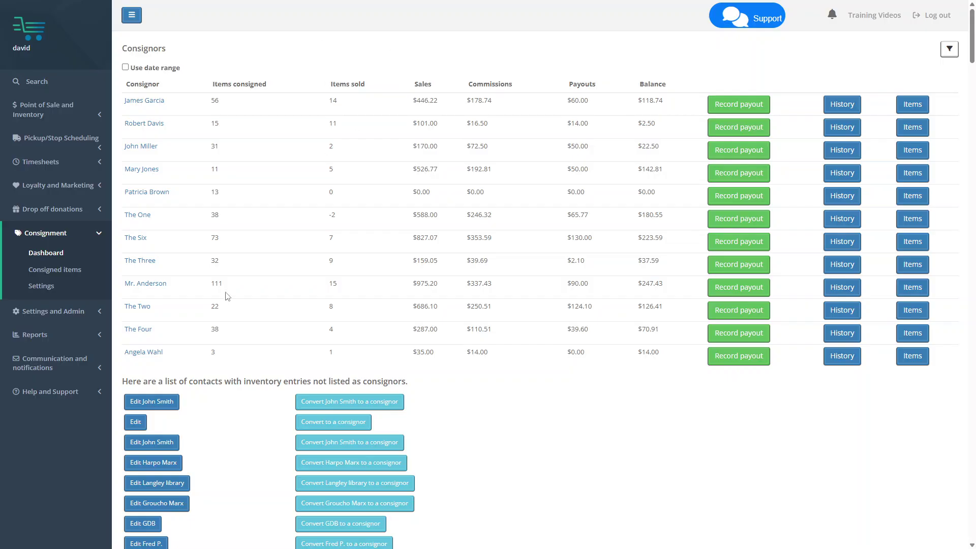
Step: Open the consignment settings, start editing the sales periods and add a new period row
{"action": "left_click", "coordinate": [38, 288]}
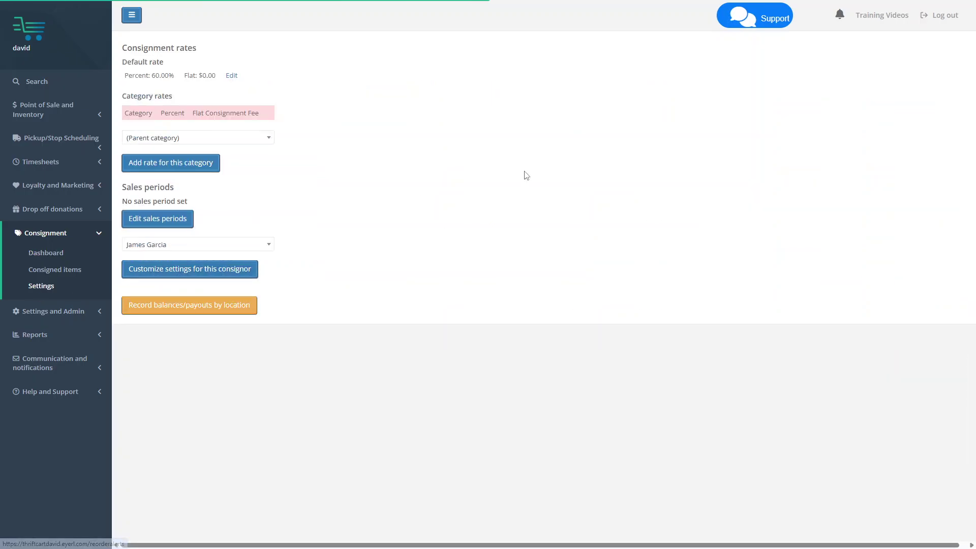
{"action": "left_click", "coordinate": [148, 219]}
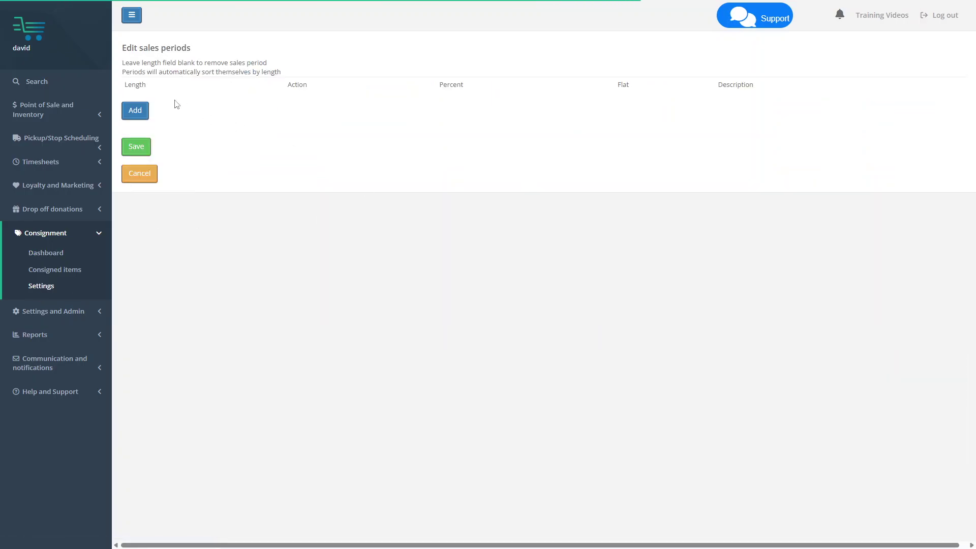
{"action": "left_click", "coordinate": [138, 113]}
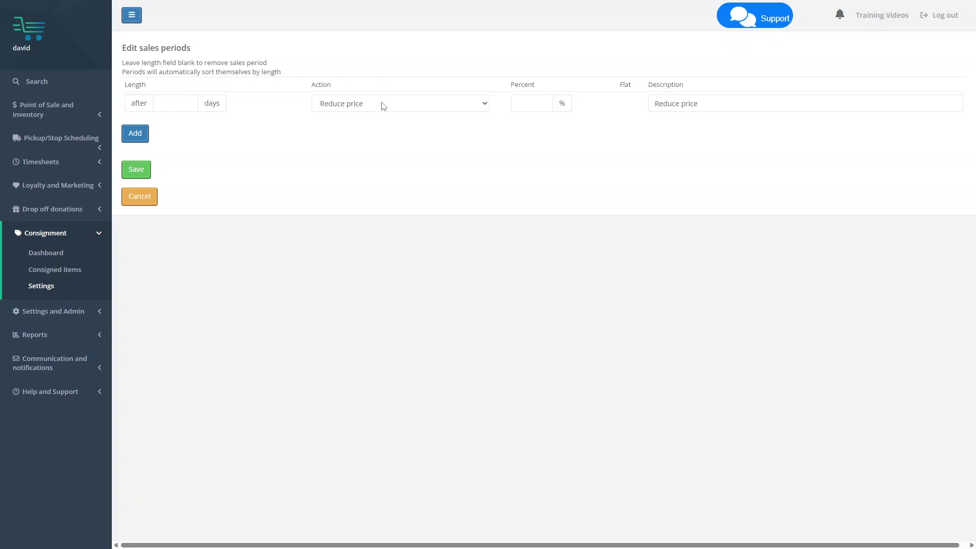
Step: Try the Other action on the new sales period and open its description for entry
{"action": "left_click", "coordinate": [358, 107]}
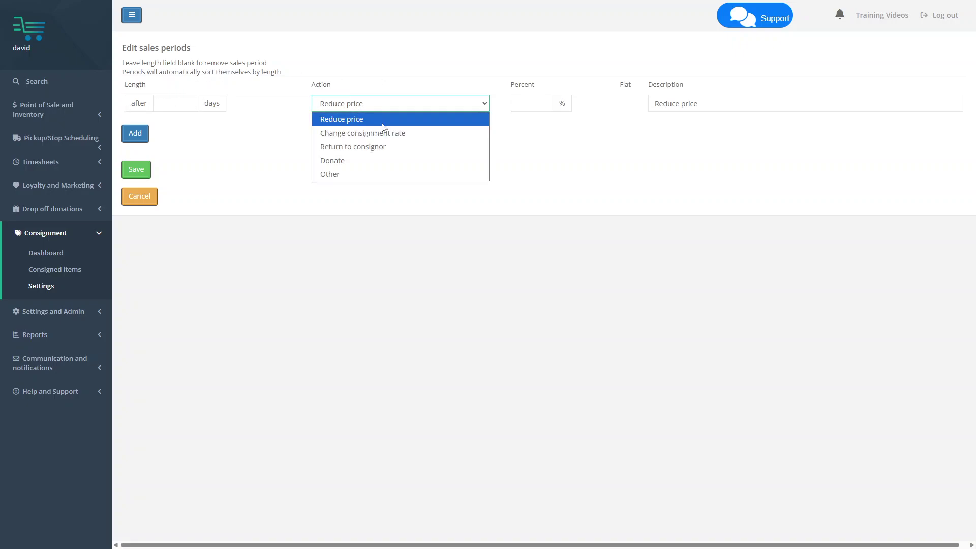
{"action": "left_click", "coordinate": [339, 107]}
{"action": "left_click", "coordinate": [338, 105]}
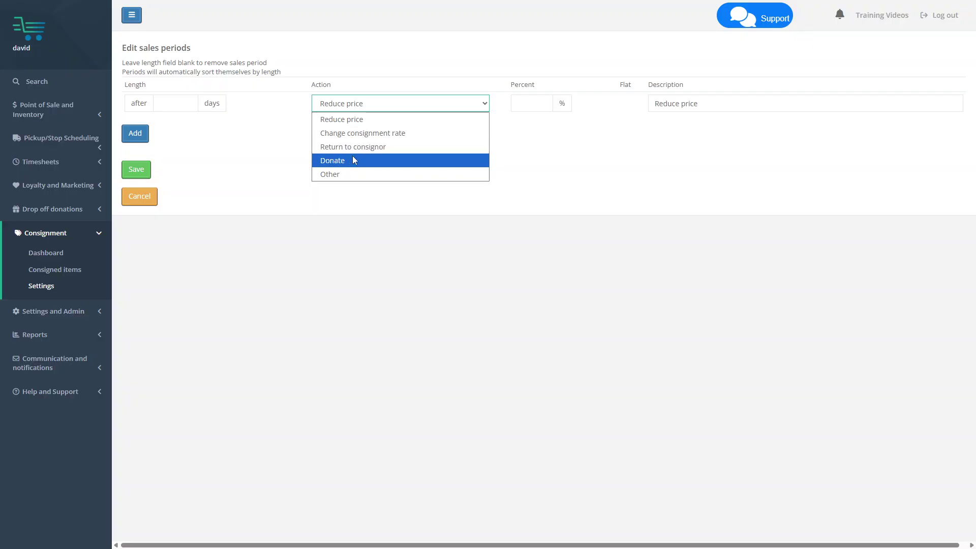
{"action": "left_click", "coordinate": [355, 173]}
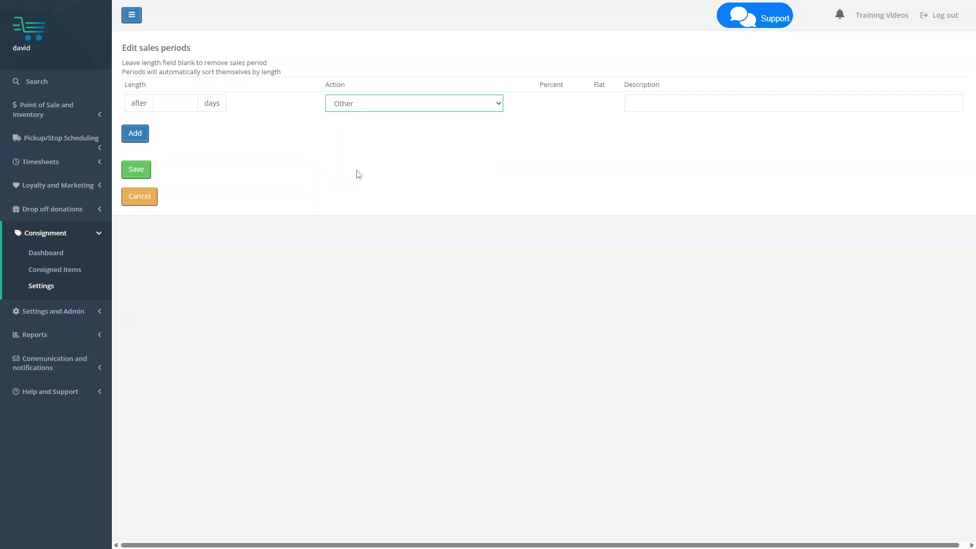
{"action": "left_click", "coordinate": [660, 107]}
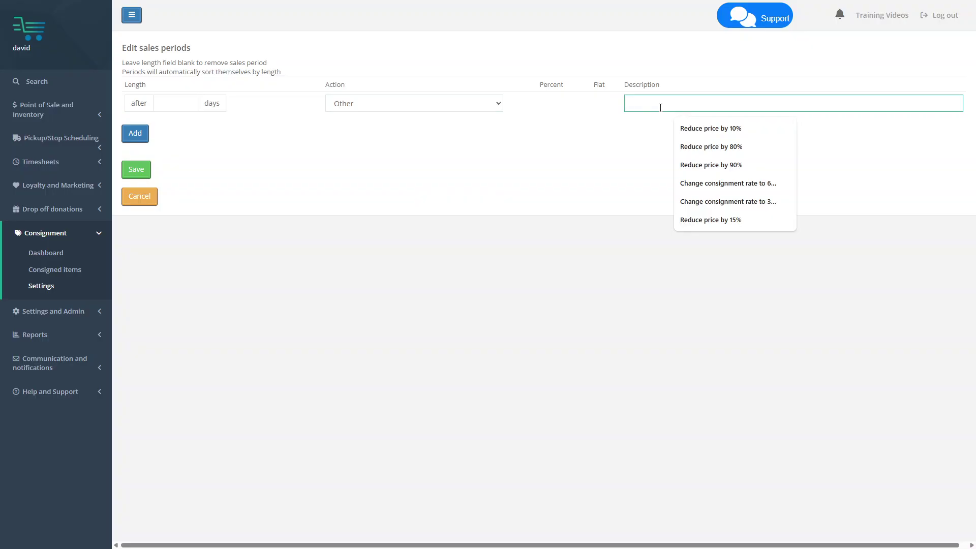
Step: Set the first sales period to reduce the price by 10% after 10 days
{"action": "left_click", "coordinate": [185, 104]}
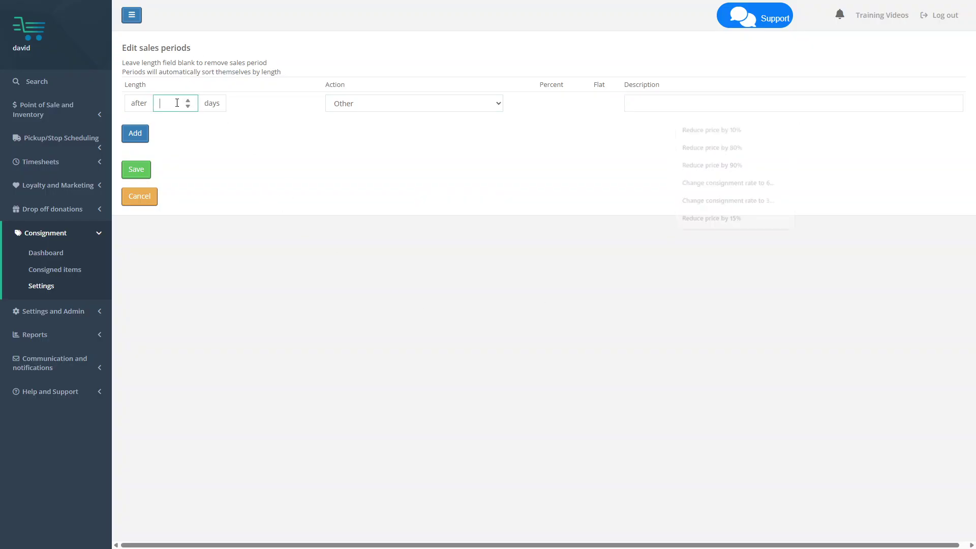
{"action": "left_click", "coordinate": [403, 104]}
{"action": "left_click", "coordinate": [428, 118]}
{"action": "left_click", "coordinate": [510, 108]}
{"action": "type", "text": "10"}
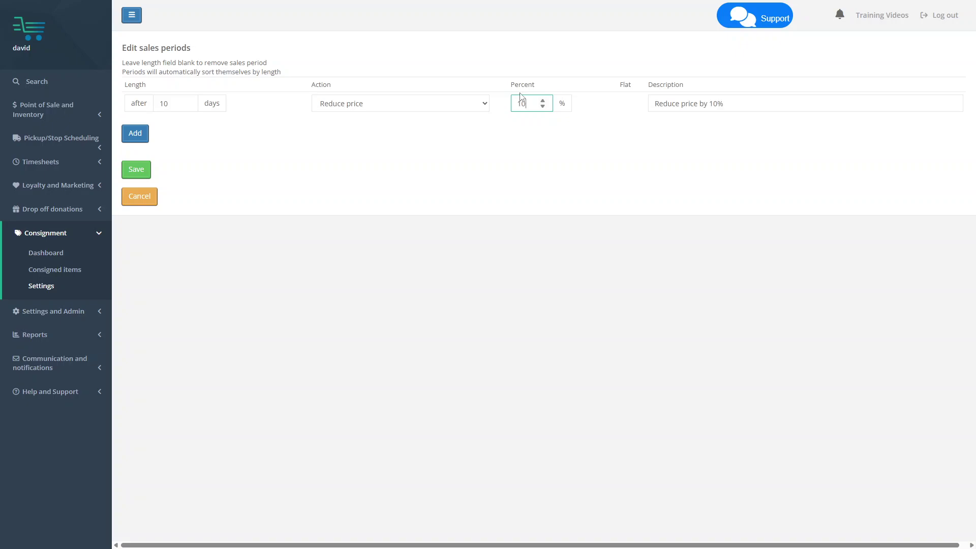
Step: Add a second sales period that reduces the price by 20% after 20 days
{"action": "left_click", "coordinate": [148, 134]}
{"action": "left_click", "coordinate": [169, 123]}
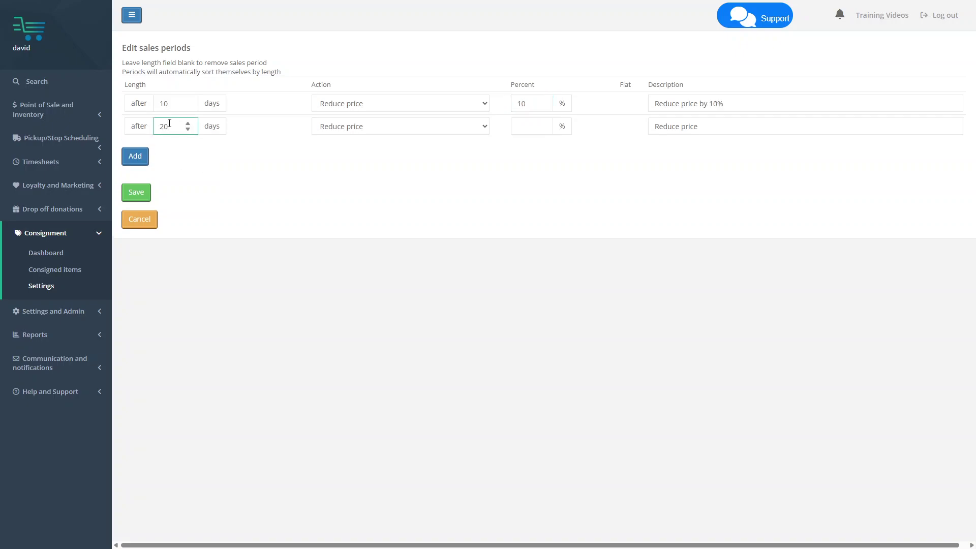
{"action": "left_click", "coordinate": [363, 127]}
{"action": "left_click", "coordinate": [520, 126]}
{"action": "type", "text": "20"}
Step: Add a third sales period that changes the consignment rate to 55% after 30 days
{"action": "left_click", "coordinate": [135, 156]}
{"action": "left_click", "coordinate": [170, 144]}
{"action": "left_click", "coordinate": [318, 150]}
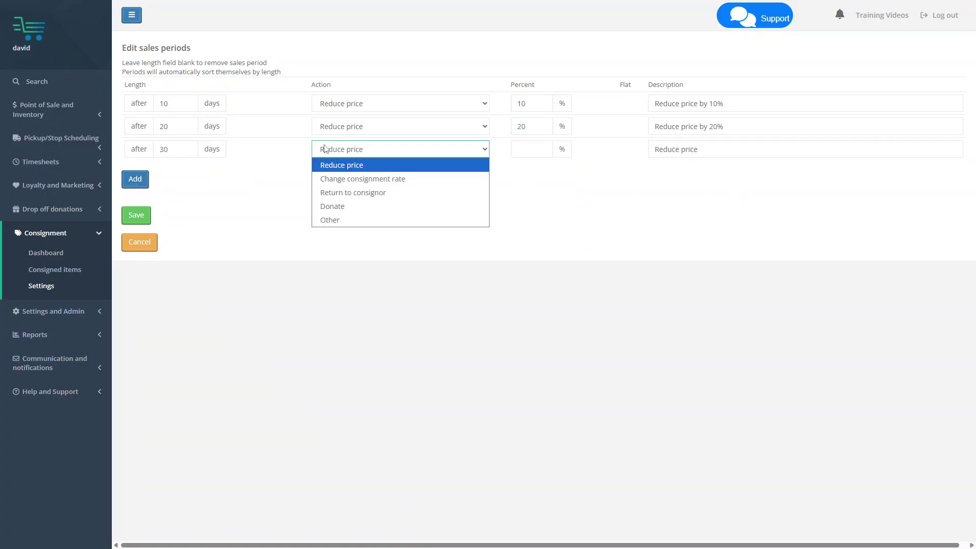
{"action": "left_click", "coordinate": [376, 177]}
{"action": "type", "text": "55"}
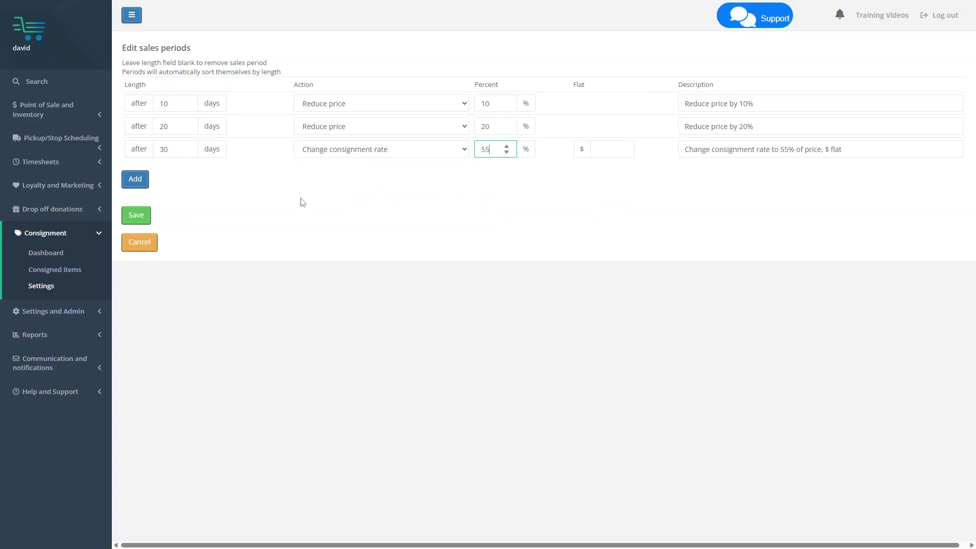
Step: Add a fourth sales period that changes the consignment rate to 50% after 40 days
{"action": "left_click", "coordinate": [134, 178]}
{"action": "left_click", "coordinate": [161, 177]}
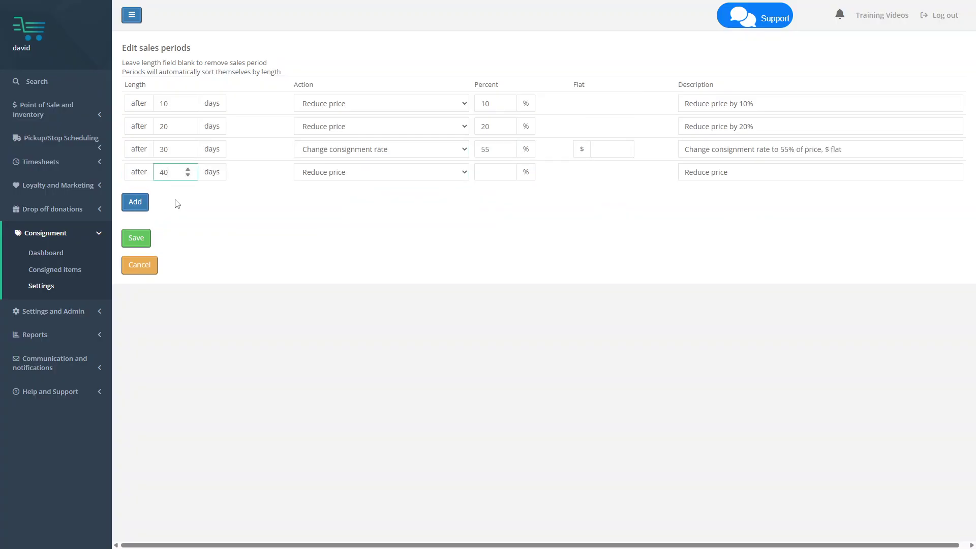
{"action": "left_click", "coordinate": [325, 176]}
{"action": "left_click", "coordinate": [351, 200]}
{"action": "left_click", "coordinate": [477, 175]}
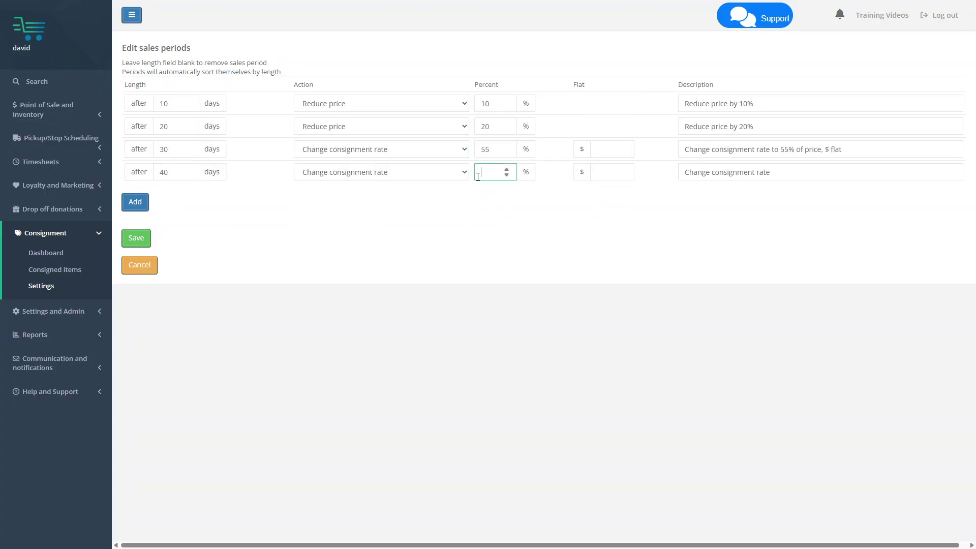
{"action": "type", "text": "50"}
Step: Add a fifth sales period that donates items after 100 days, and save the sales periods
{"action": "left_click", "coordinate": [146, 207]}
{"action": "left_click", "coordinate": [185, 195]}
{"action": "left_click", "coordinate": [359, 195]}
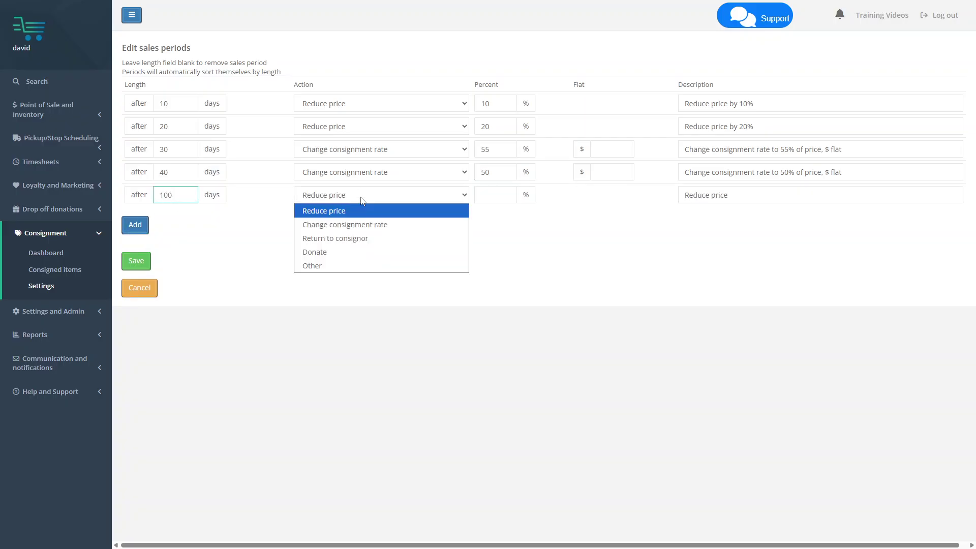
{"action": "left_click", "coordinate": [348, 250]}
{"action": "left_click", "coordinate": [135, 261]}
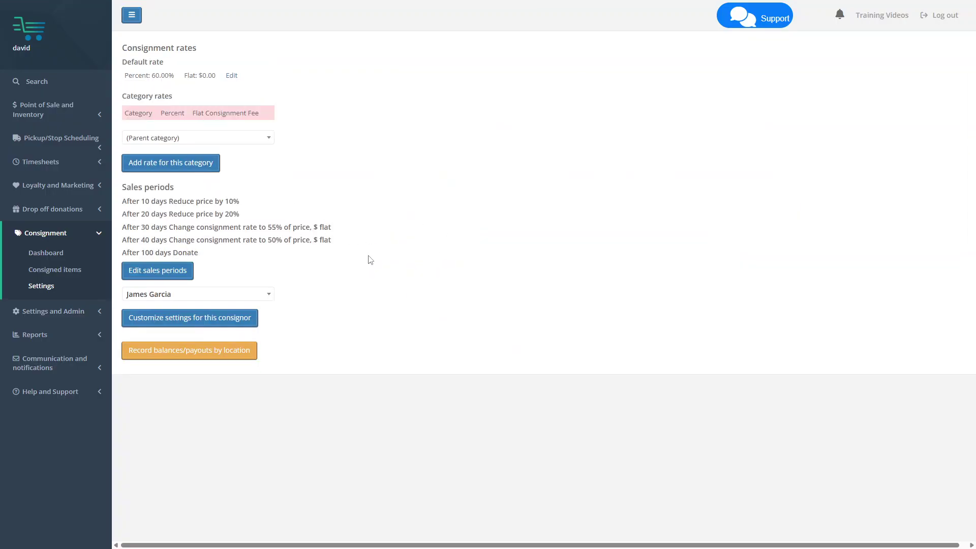
Step: View the consigned items by sales period and examine each period's items and their required actions
{"action": "left_click", "coordinate": [60, 272]}
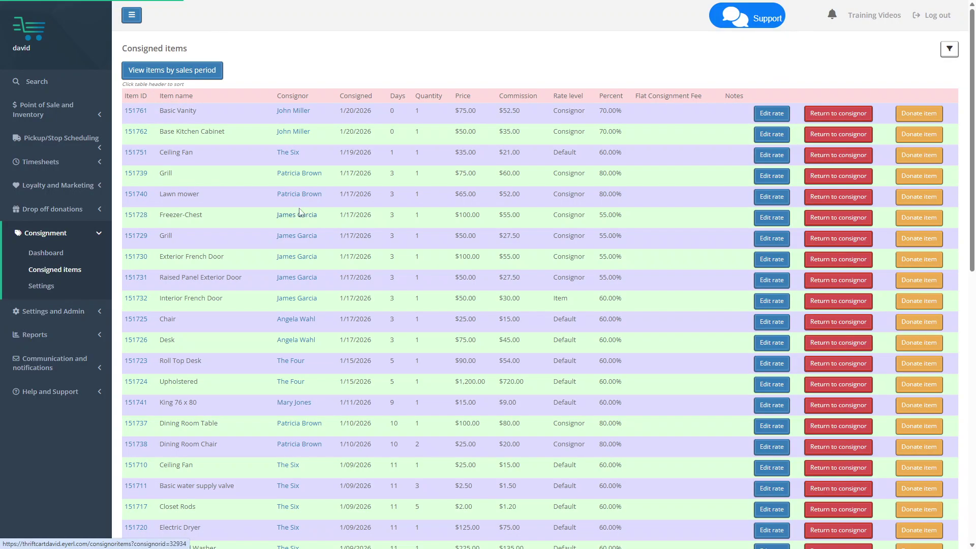
{"action": "left_click", "coordinate": [155, 72]}
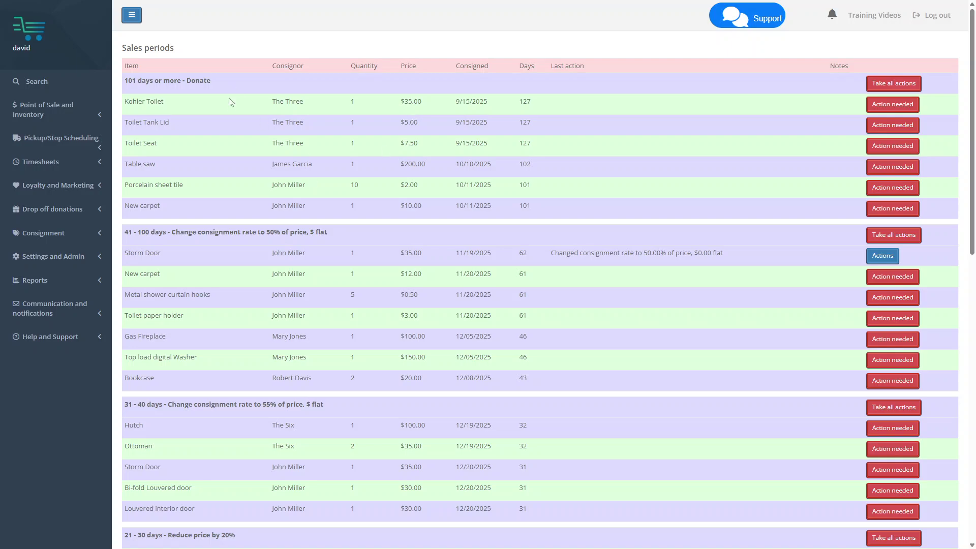
{"action": "left_click_drag", "start_coordinate": [131, 82], "coordinate": [176, 82]}
{"action": "left_click", "coordinate": [176, 82]}
{"action": "scroll", "coordinate": [306, 227], "scroll_direction": "down", "scroll_amount": 8}
{"action": "scroll", "coordinate": [243, 250], "scroll_direction": "down", "scroll_amount": 1}
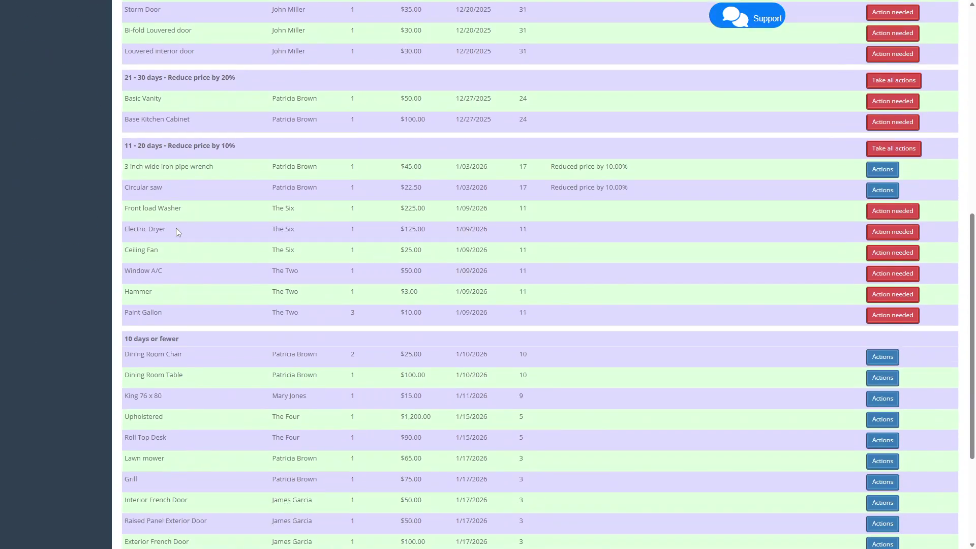
{"action": "scroll", "coordinate": [224, 269], "scroll_direction": "up", "scroll_amount": 9}
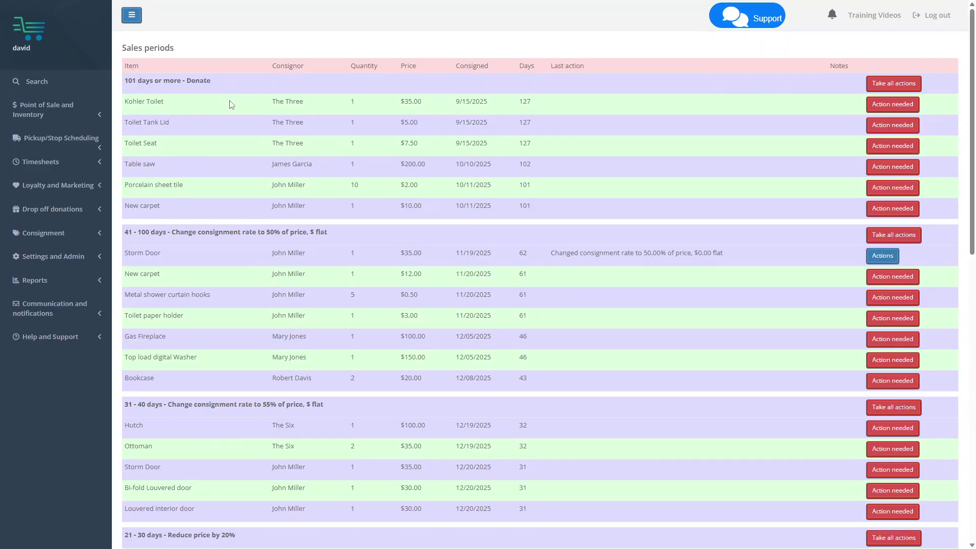
{"action": "left_click_drag", "start_coordinate": [184, 82], "coordinate": [228, 86]}
{"action": "left_click", "coordinate": [228, 86]}
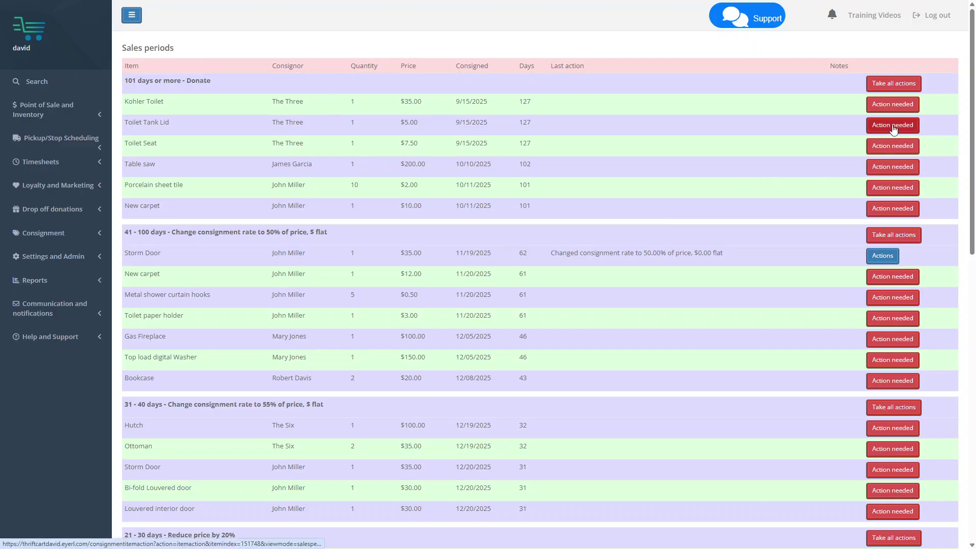
Step: Take the needed action on New carpet in the 41 - 100 days group, changing its consignment rate to 50% with 0 flat
{"action": "scroll", "coordinate": [892, 198], "scroll_direction": "down", "scroll_amount": 1}
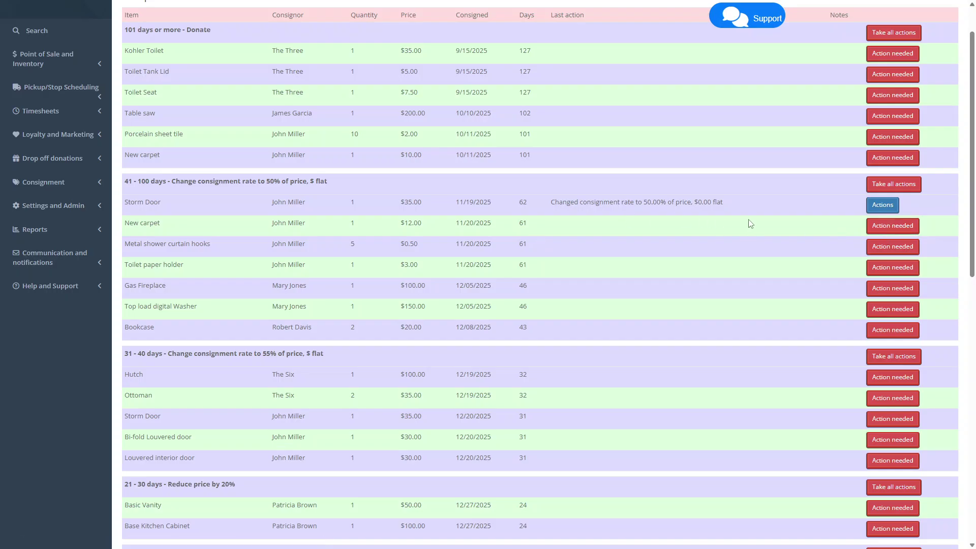
{"action": "left_click", "coordinate": [894, 232]}
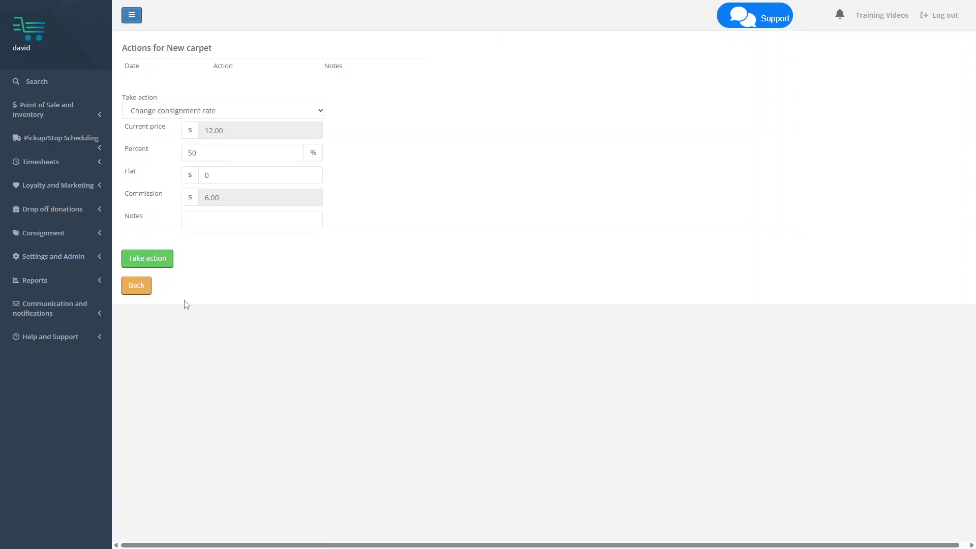
{"action": "left_click", "coordinate": [158, 262]}
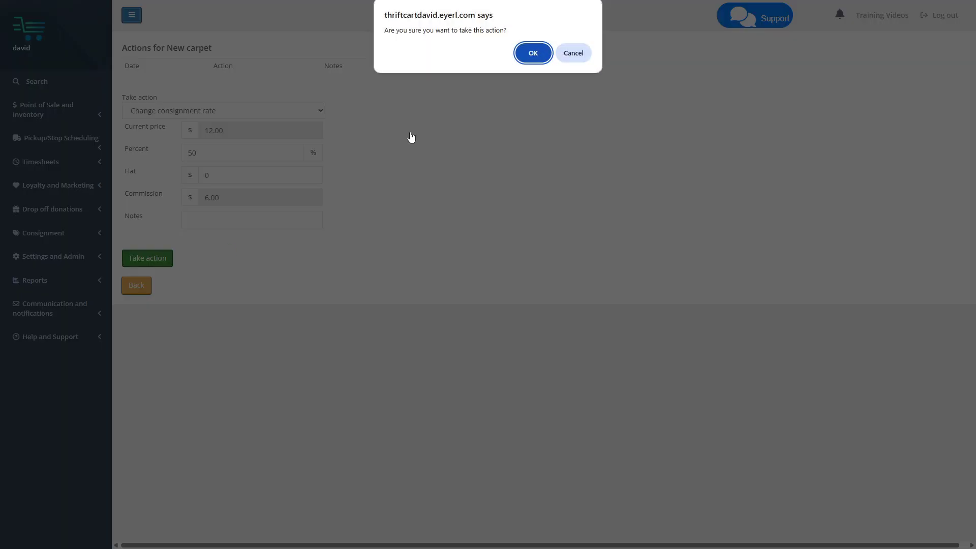
{"action": "left_click", "coordinate": [534, 55]}
Step: Take all actions for the 21 - 30 days group, reducing prices by 20% with barcodes printed on this computer, and check the updated items
{"action": "scroll", "coordinate": [643, 221], "scroll_direction": "down", "scroll_amount": 1}
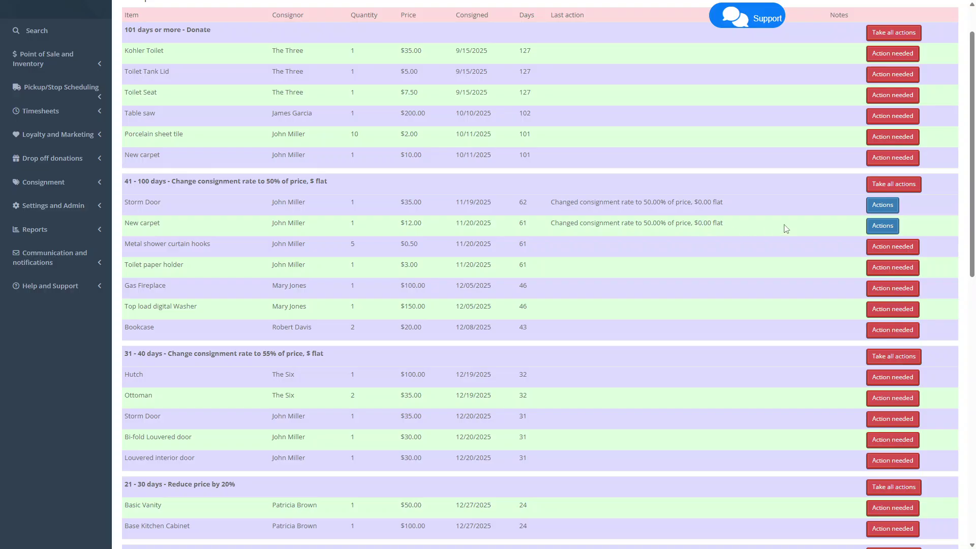
{"action": "scroll", "coordinate": [787, 229], "scroll_direction": "down", "scroll_amount": 5}
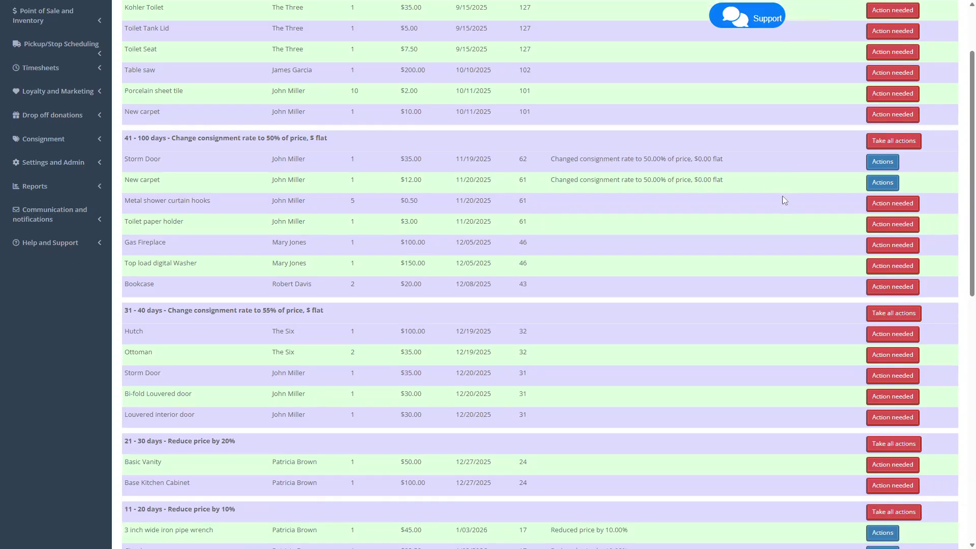
{"action": "scroll", "coordinate": [788, 260], "scroll_direction": "up", "scroll_amount": 1}
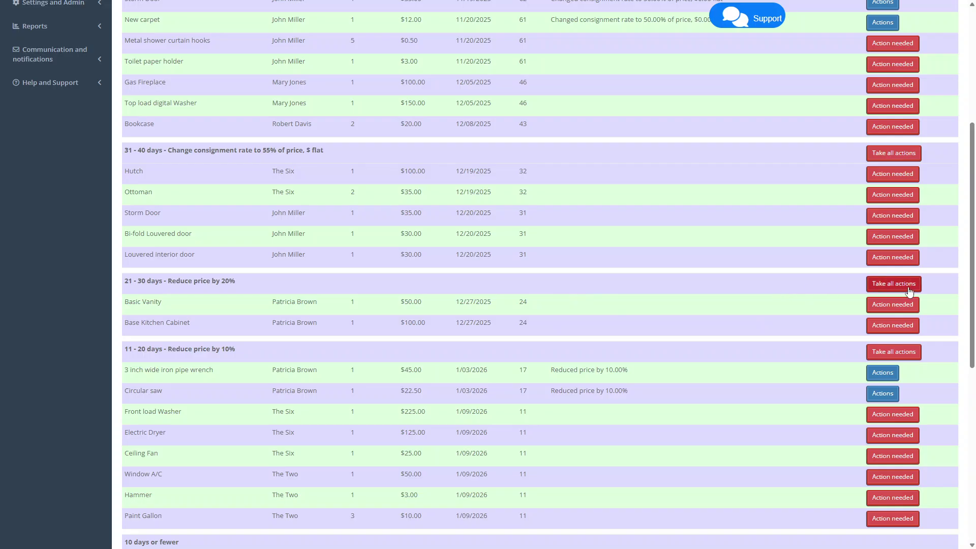
{"action": "left_click", "coordinate": [887, 284]}
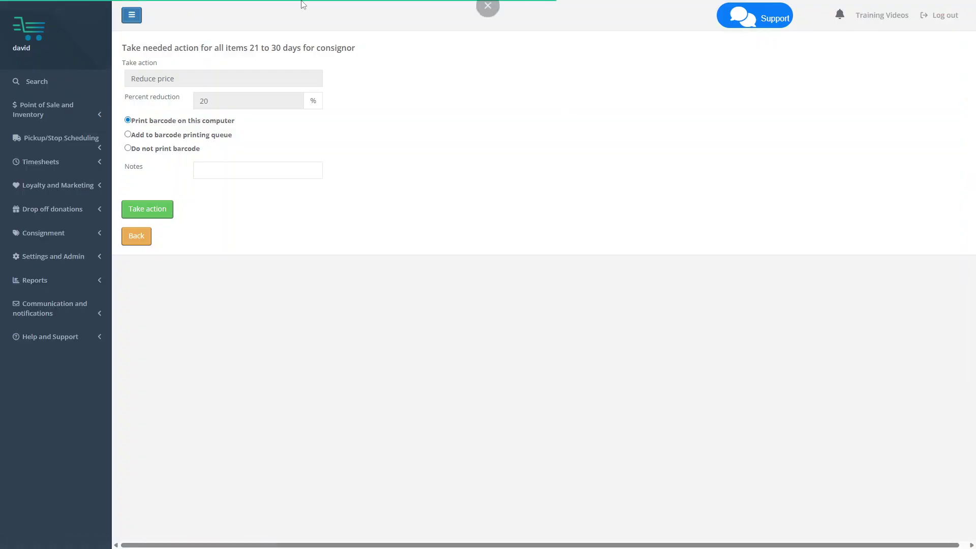
{"action": "left_click", "coordinate": [161, 218]}
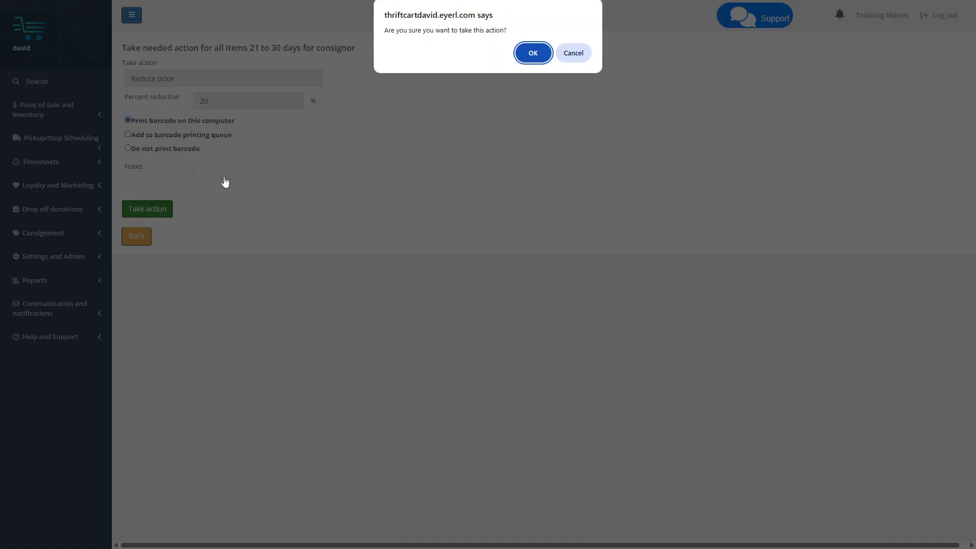
{"action": "left_click", "coordinate": [532, 60]}
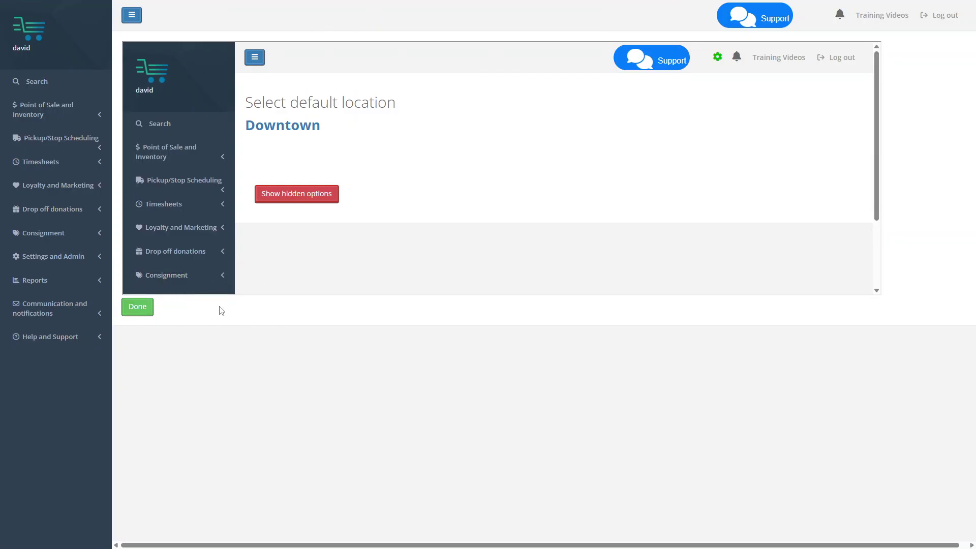
{"action": "left_click", "coordinate": [137, 306]}
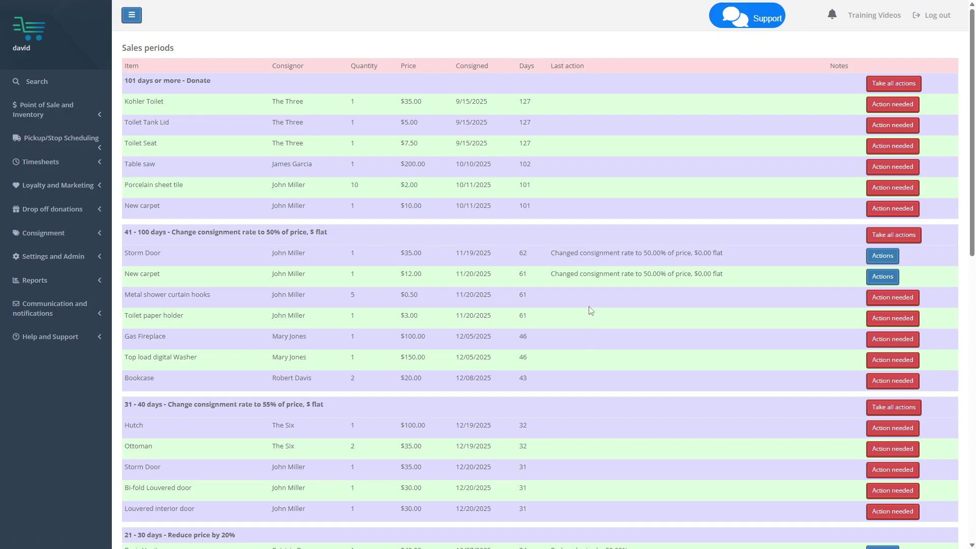
{"action": "scroll", "coordinate": [587, 300], "scroll_direction": "down", "scroll_amount": 6}
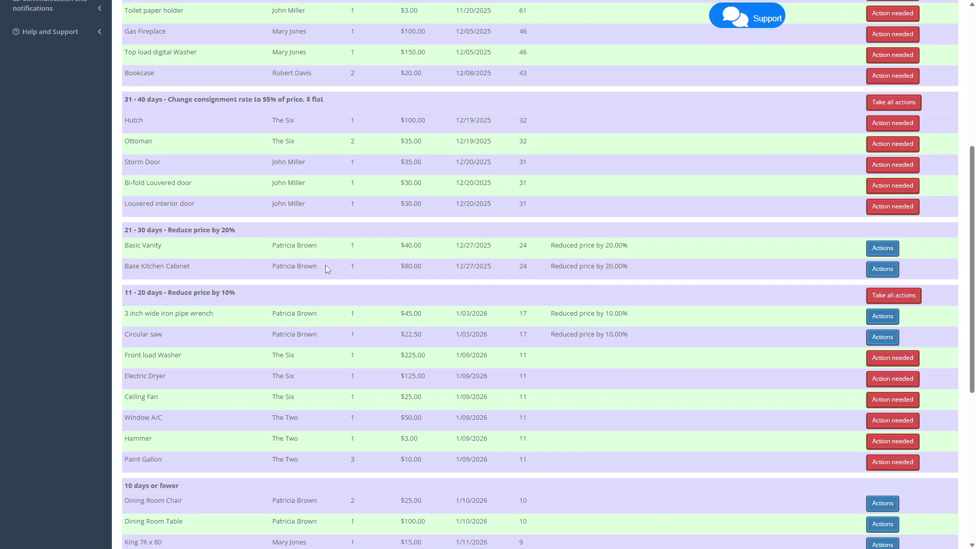
{"action": "scroll", "coordinate": [356, 269], "scroll_direction": "up", "scroll_amount": 6}
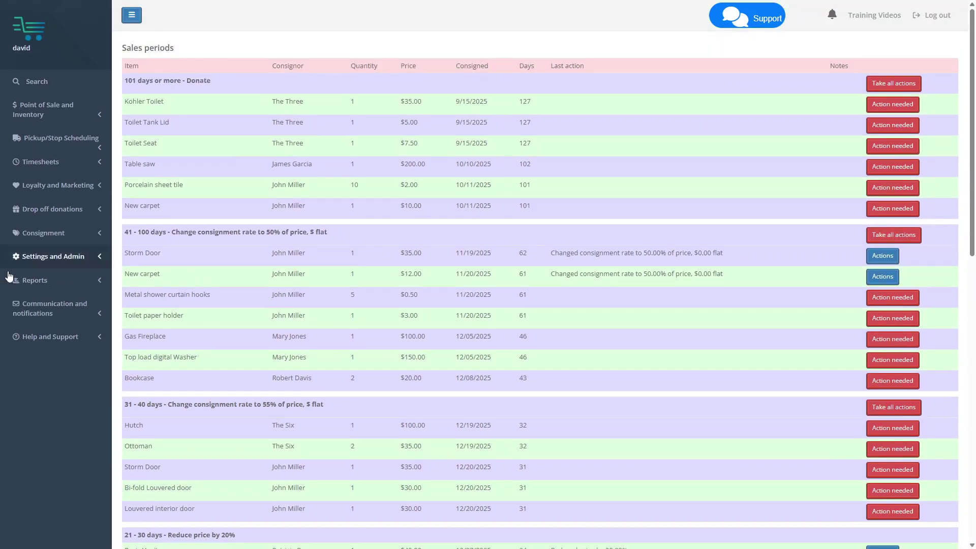
Step: Open the consignment settings and start customizing the settings for the consignor who owns the Storm Door items
{"action": "left_click", "coordinate": [48, 242]}
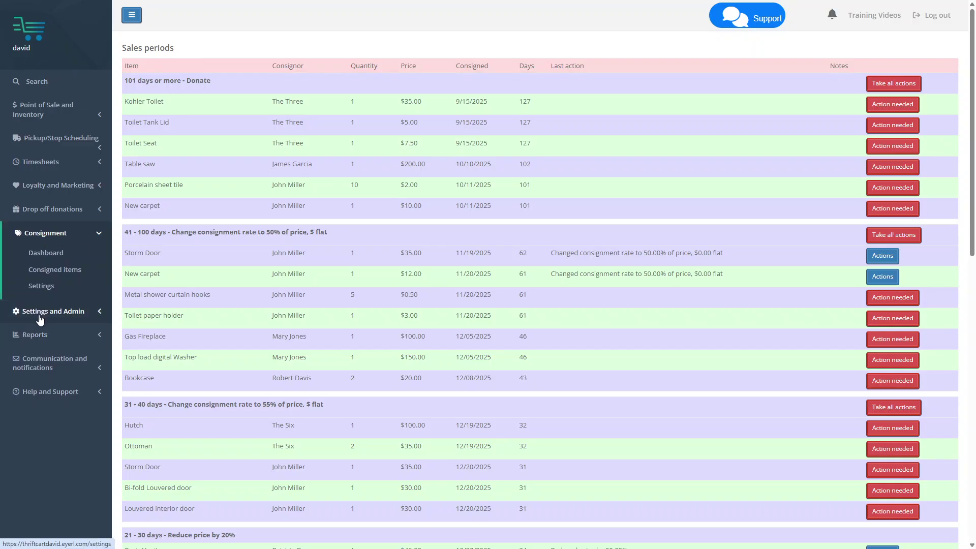
{"action": "left_click", "coordinate": [45, 286]}
{"action": "left_click", "coordinate": [166, 295]}
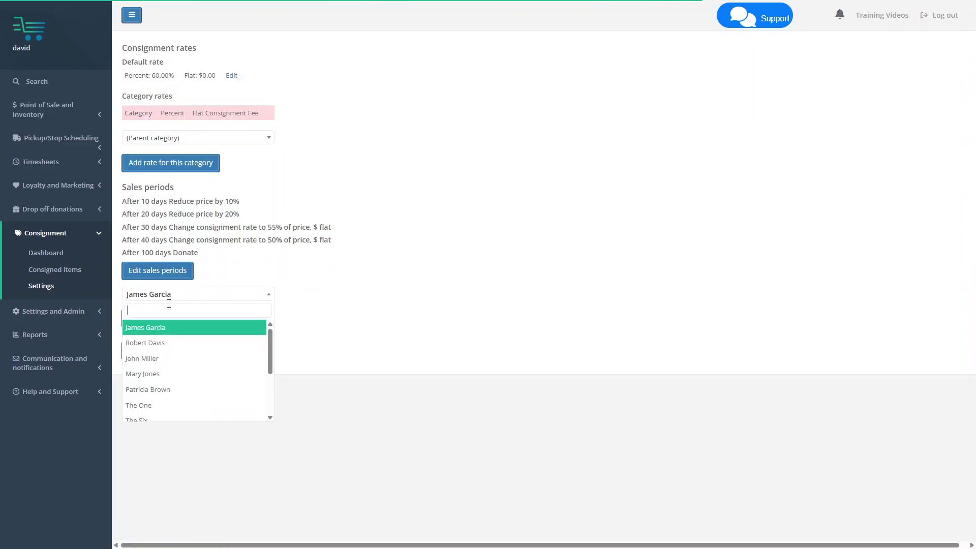
{"action": "type", "text": "John"}
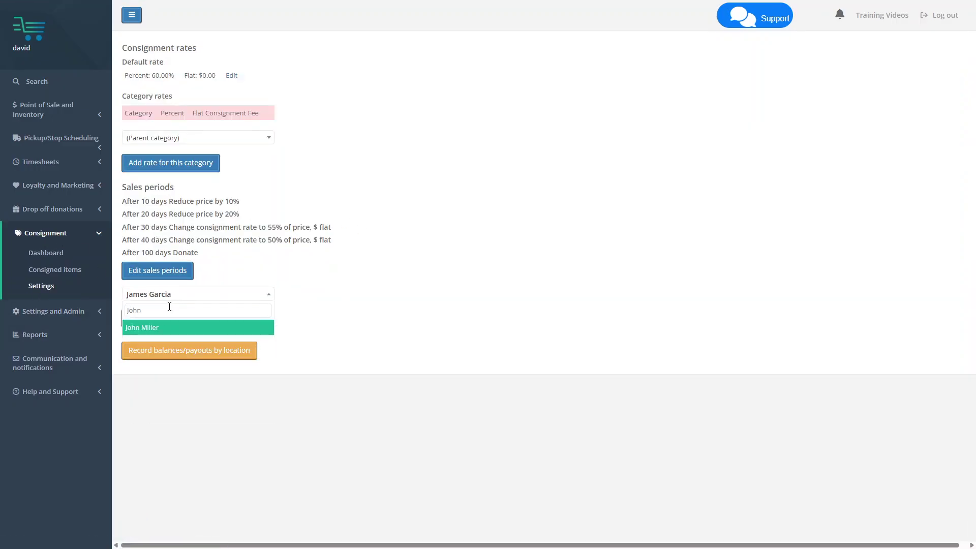
{"action": "left_click", "coordinate": [164, 329]}
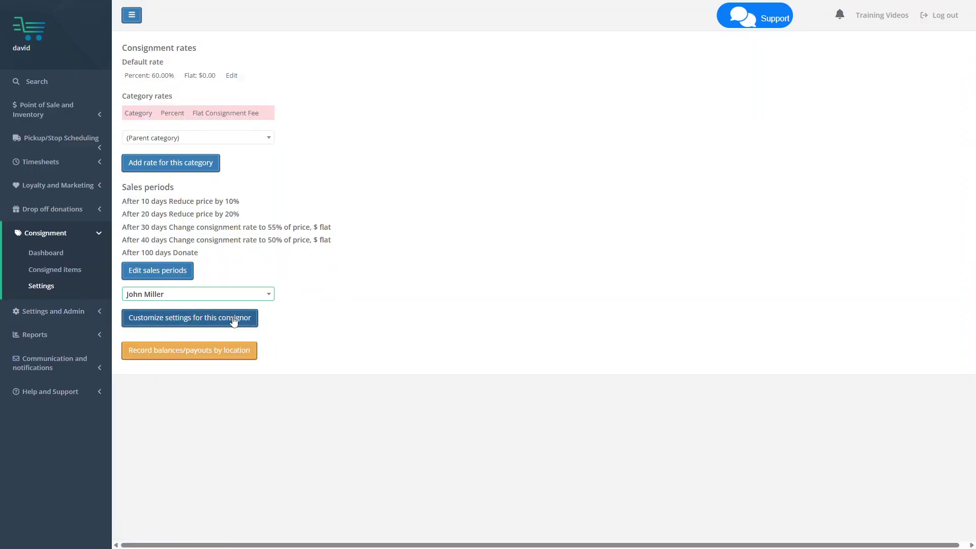
{"action": "left_click", "coordinate": [181, 320]}
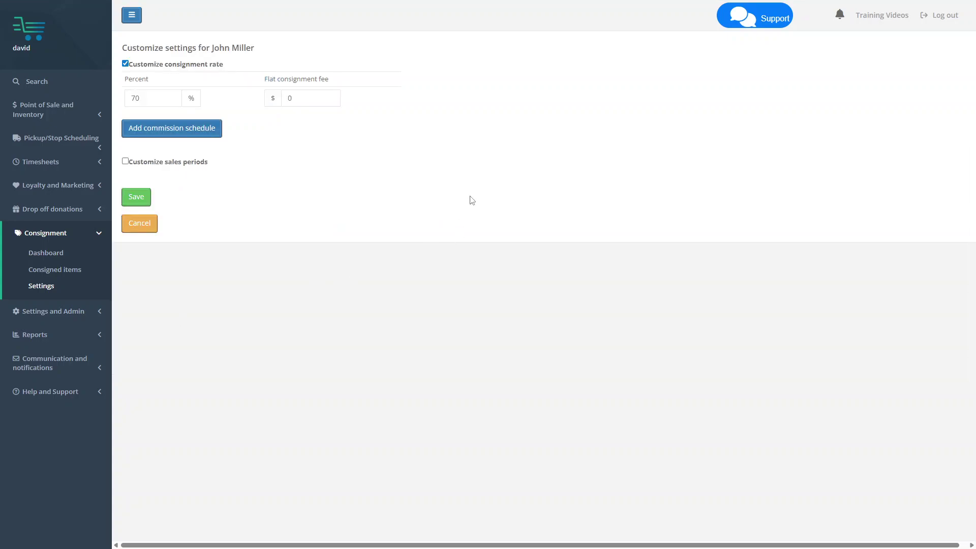
Step: Enable customized sales periods for this consignor and add three blank sales periods
{"action": "left_click", "coordinate": [168, 162]}
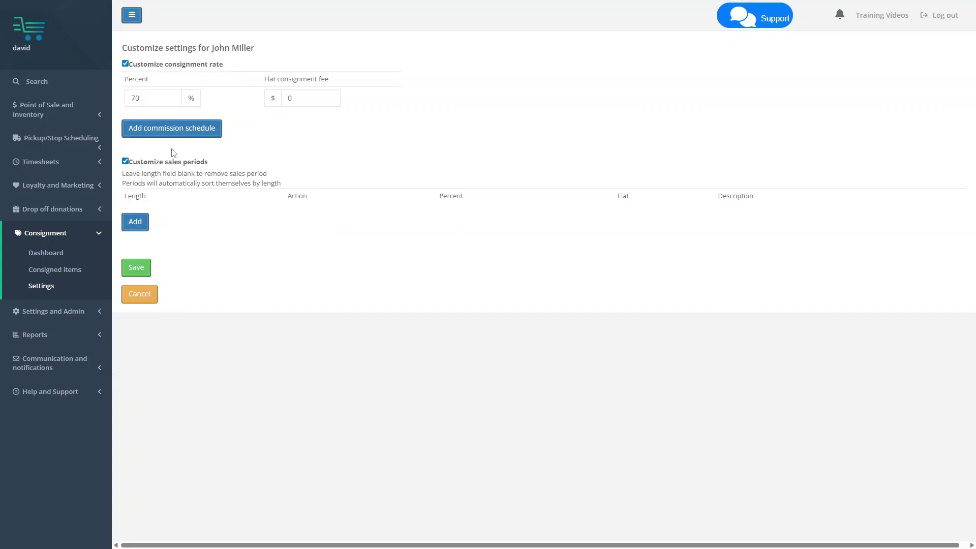
{"action": "left_click", "coordinate": [136, 224]}
{"action": "left_click", "coordinate": [136, 246]}
{"action": "left_click", "coordinate": [136, 268]}
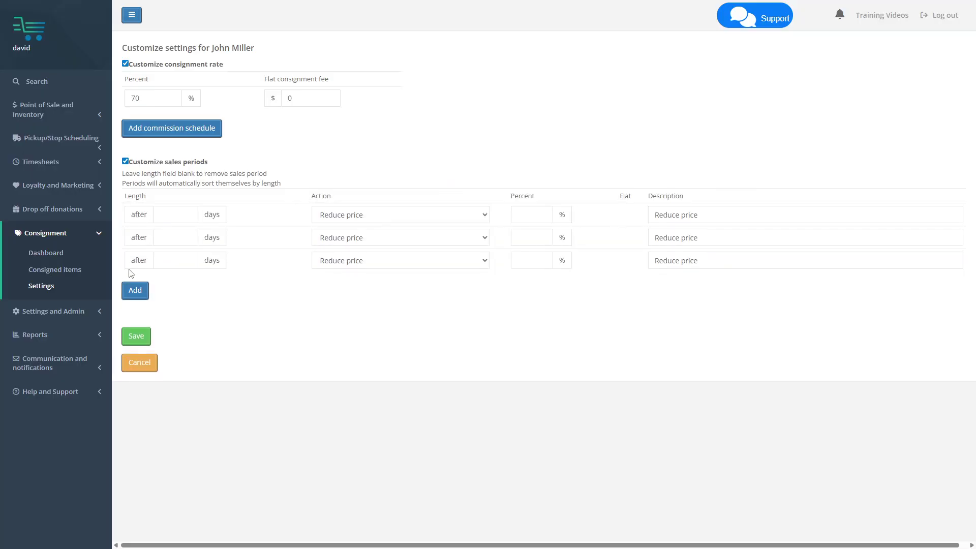
Step: Set the consignor's first sales period to change the consignment rate to 60% after 30 days
{"action": "left_click", "coordinate": [177, 217]}
{"action": "left_click", "coordinate": [425, 218]}
{"action": "left_click", "coordinate": [392, 245]}
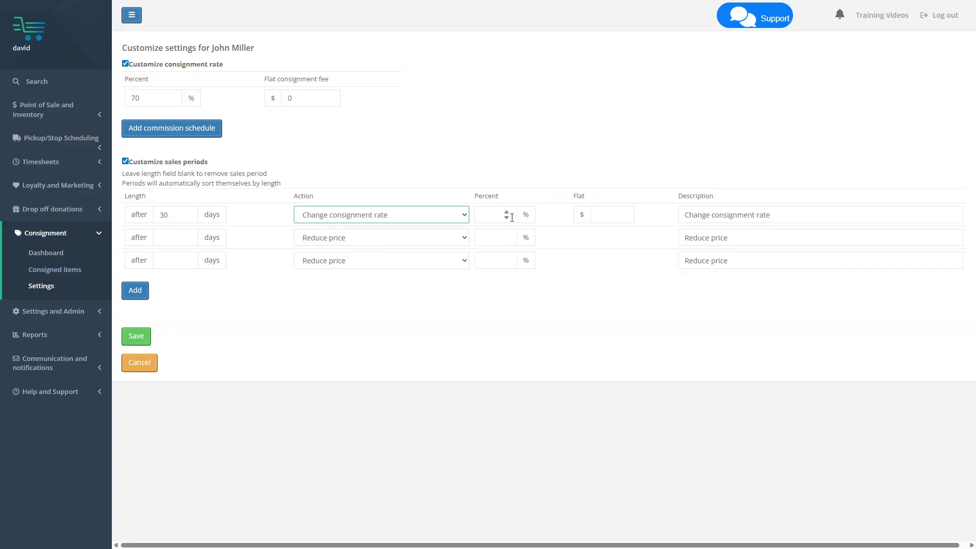
{"action": "left_click", "coordinate": [487, 217]}
{"action": "type", "text": "60"}
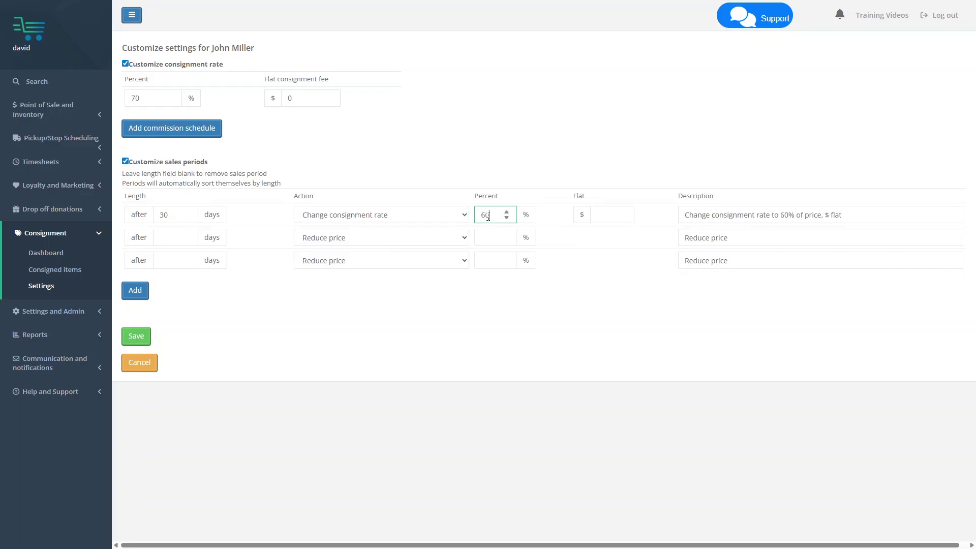
Step: Set the consignor's second sales period to reduce the price by 15% after 60 days
{"action": "left_click", "coordinate": [175, 242]}
{"action": "left_click", "coordinate": [365, 243]}
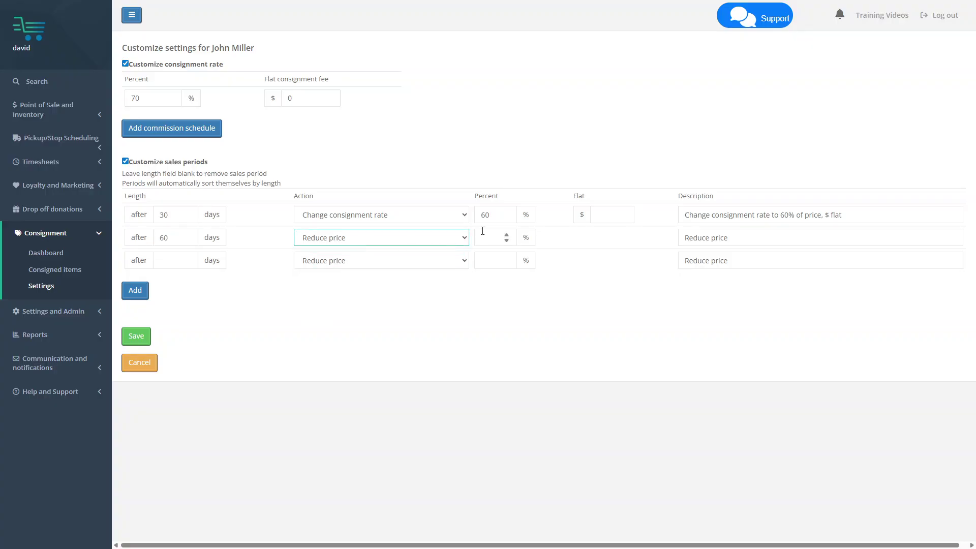
{"action": "left_click", "coordinate": [487, 236]}
{"action": "type", "text": "15"}
Step: Set the consignor's third sales period to return items to the consignor after 100 days, and save the customized settings
{"action": "left_click", "coordinate": [160, 259]}
{"action": "type", "text": "100"}
{"action": "left_click", "coordinate": [329, 261]}
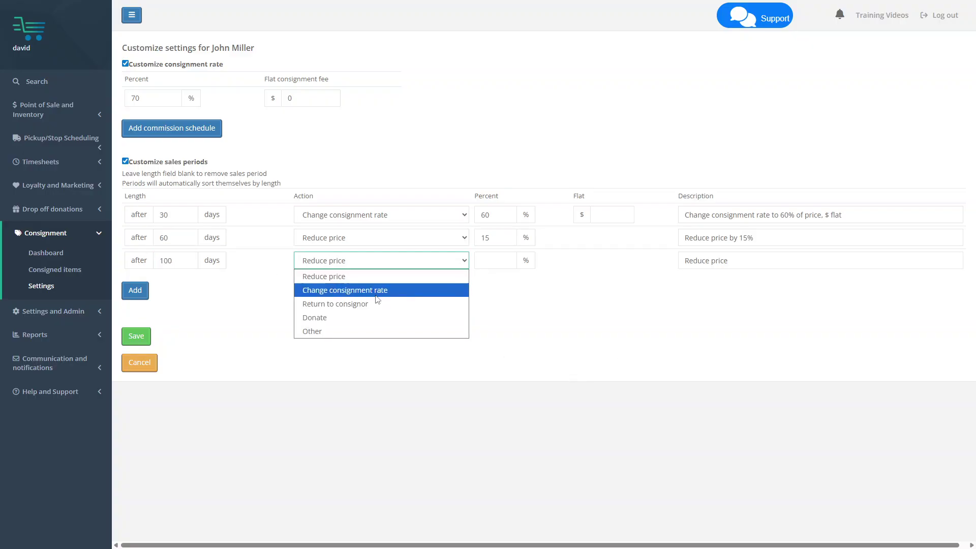
{"action": "left_click", "coordinate": [347, 305]}
{"action": "left_click", "coordinate": [136, 336]}
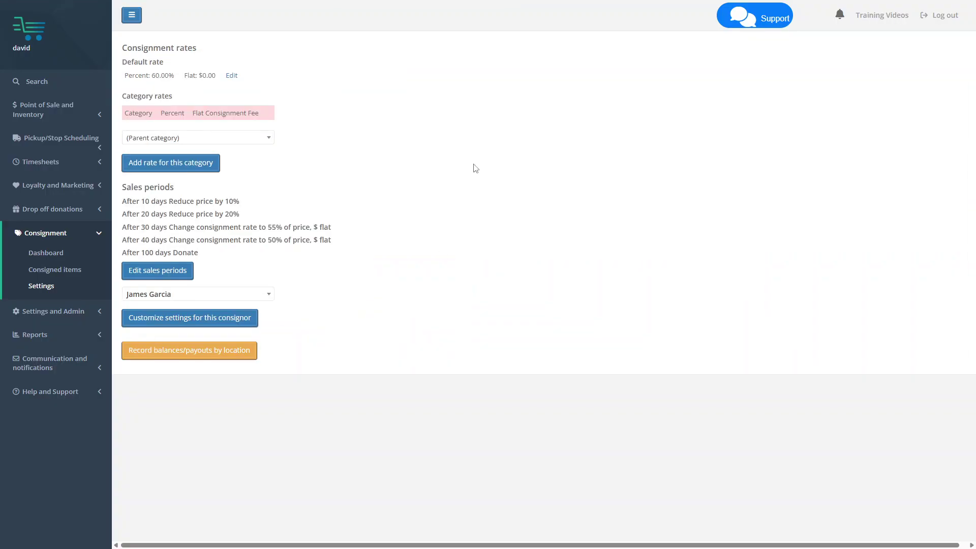
Step: Open the consigned items by sales period and examine the groups listed for all other consignors
{"action": "left_click", "coordinate": [59, 274]}
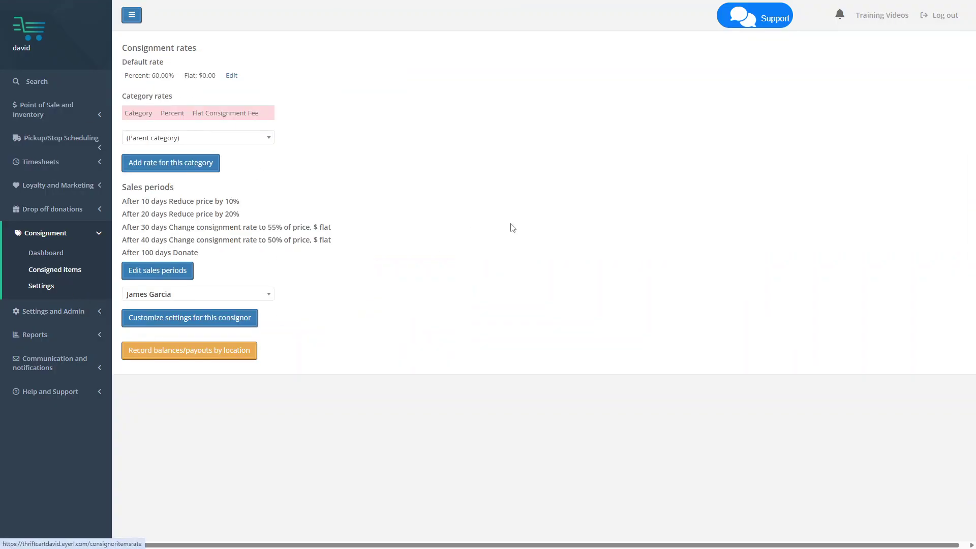
{"action": "left_click", "coordinate": [192, 79]}
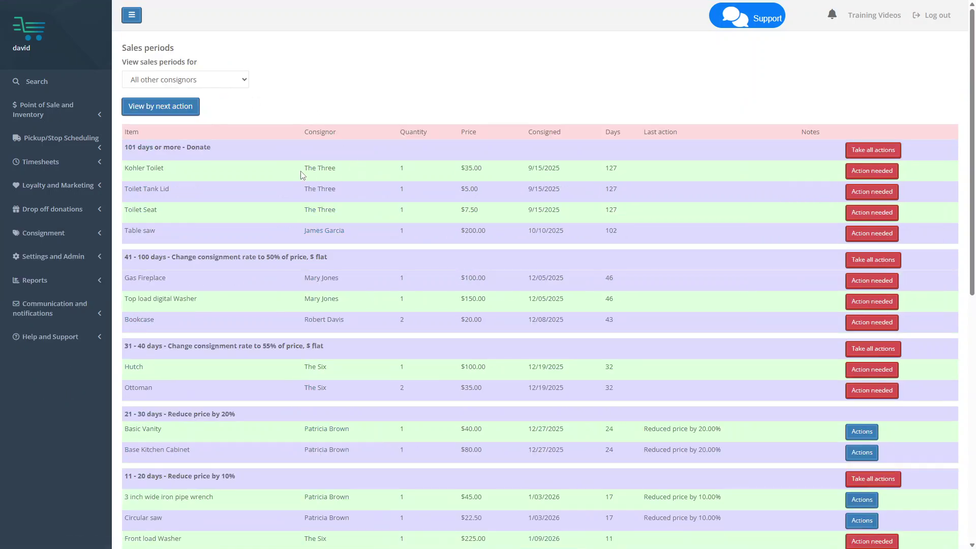
{"action": "scroll", "coordinate": [319, 158], "scroll_direction": "down", "scroll_amount": 5}
{"action": "scroll", "coordinate": [310, 208], "scroll_direction": "down", "scroll_amount": 4}
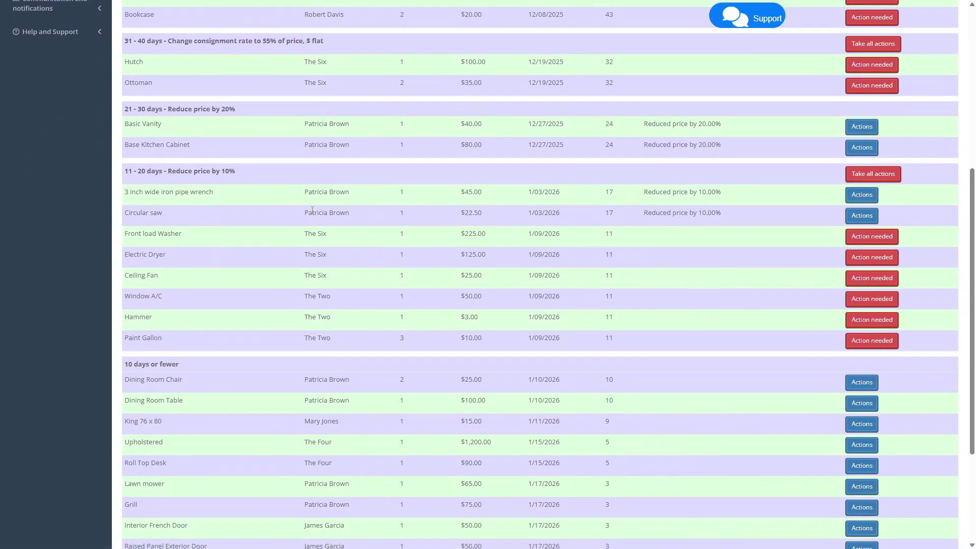
{"action": "scroll", "coordinate": [317, 394], "scroll_direction": "up", "scroll_amount": 4}
{"action": "scroll", "coordinate": [328, 311], "scroll_direction": "up", "scroll_amount": 5}
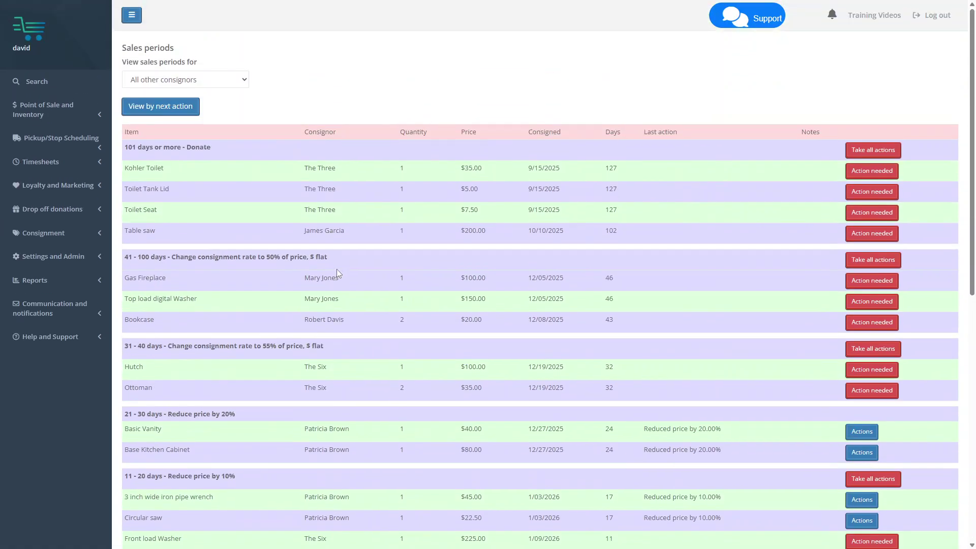
Step: View the sales periods for the customized consignor and check the available consignor choices
{"action": "left_click", "coordinate": [220, 84]}
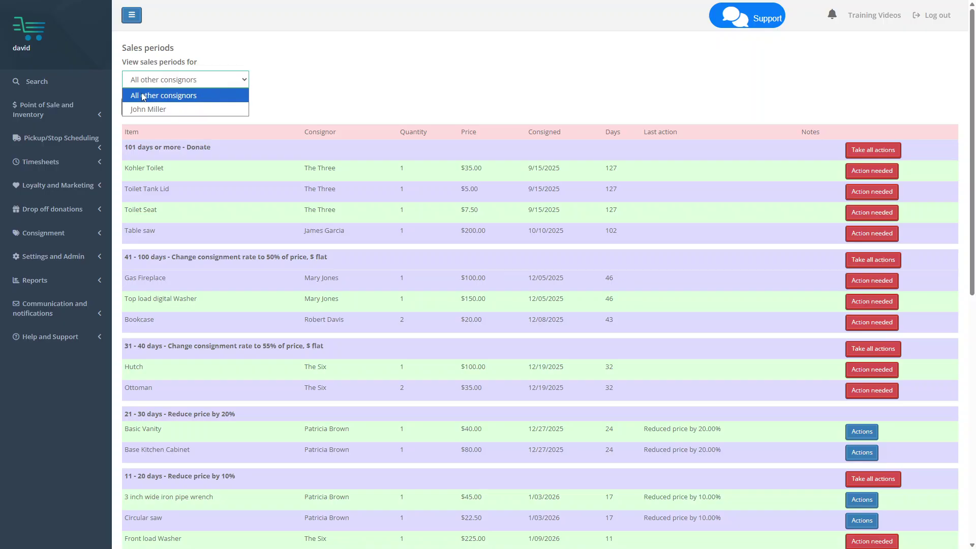
{"action": "left_click", "coordinate": [161, 110]}
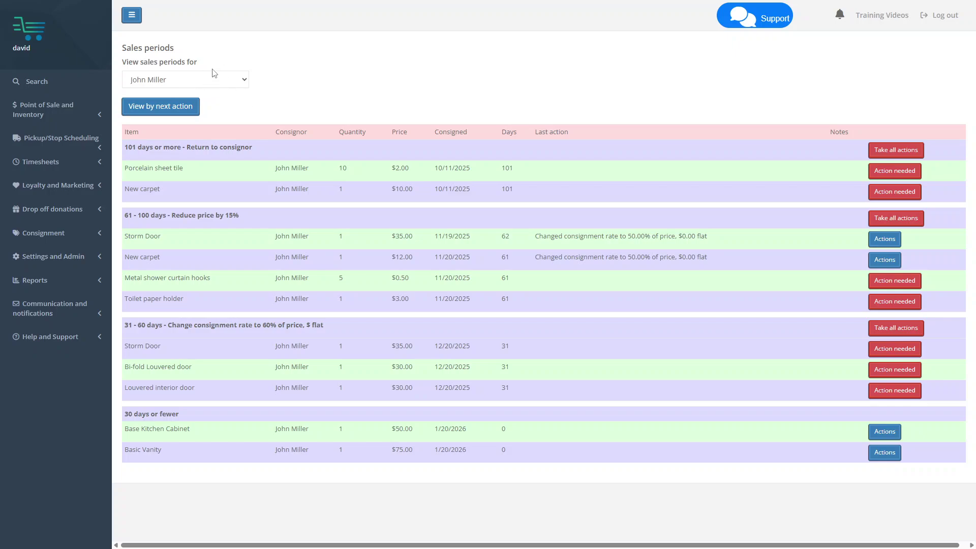
{"action": "left_click", "coordinate": [232, 81]}
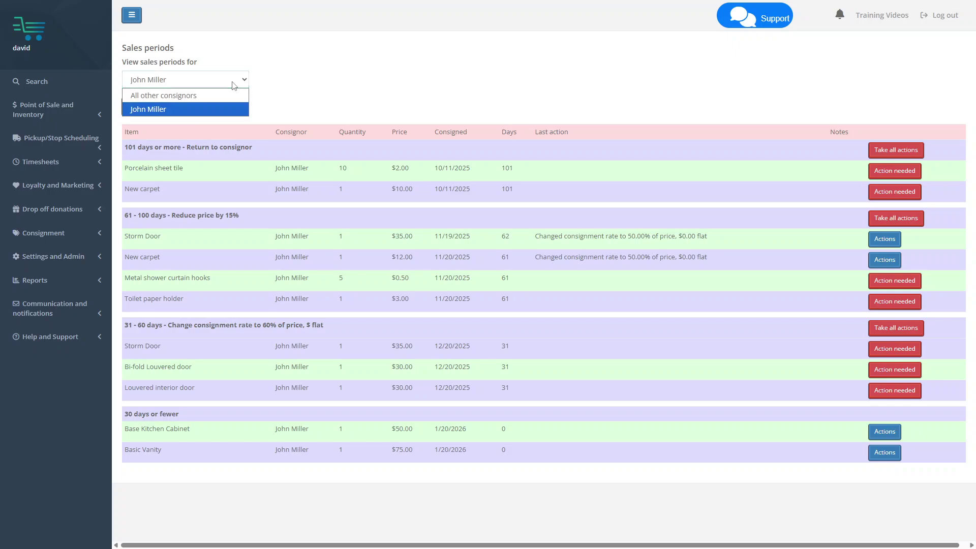
{"action": "left_click", "coordinate": [234, 83]}
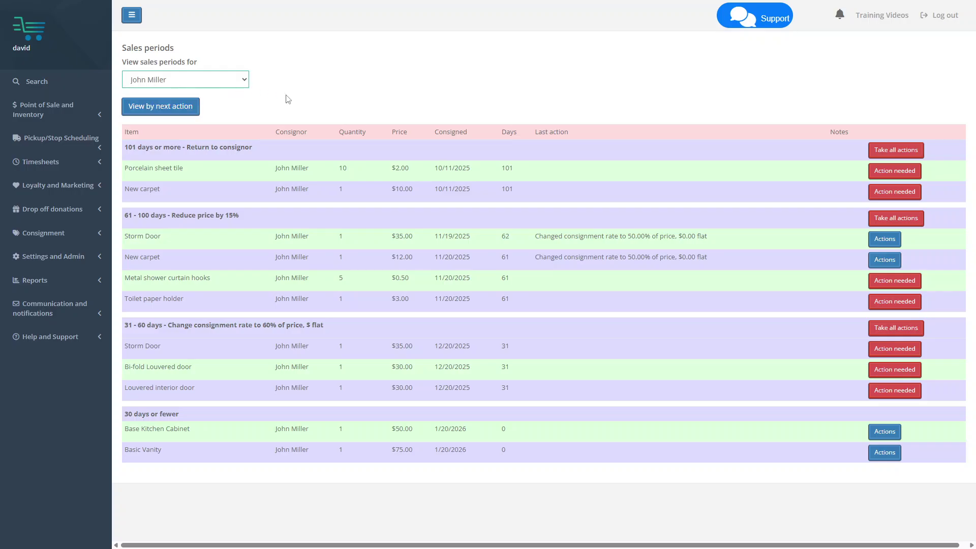
Step: View the consigned items by next action and examine the days to next action in each action group
{"action": "left_click", "coordinate": [160, 107]}
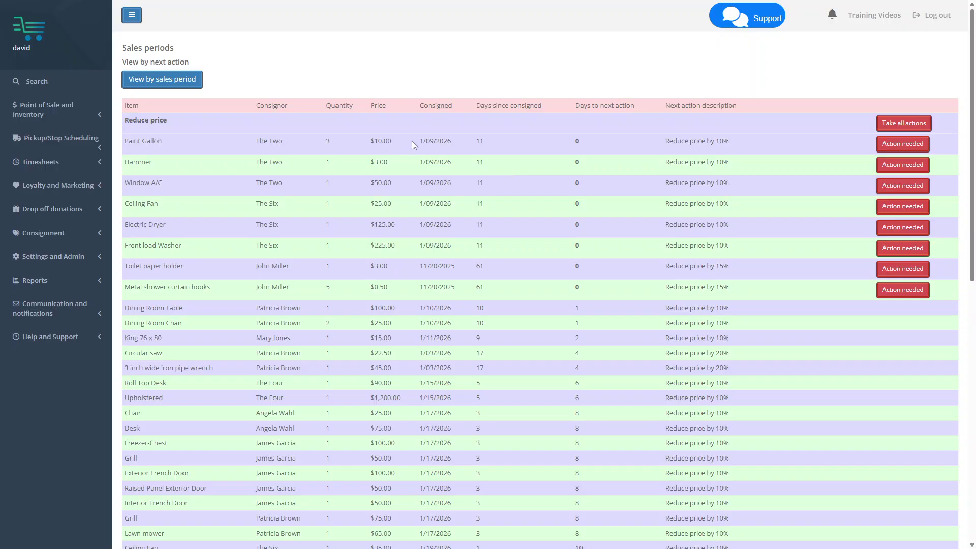
{"action": "scroll", "coordinate": [405, 149], "scroll_direction": "down", "scroll_amount": 1}
{"action": "scroll", "coordinate": [406, 149], "scroll_direction": "down", "scroll_amount": 6}
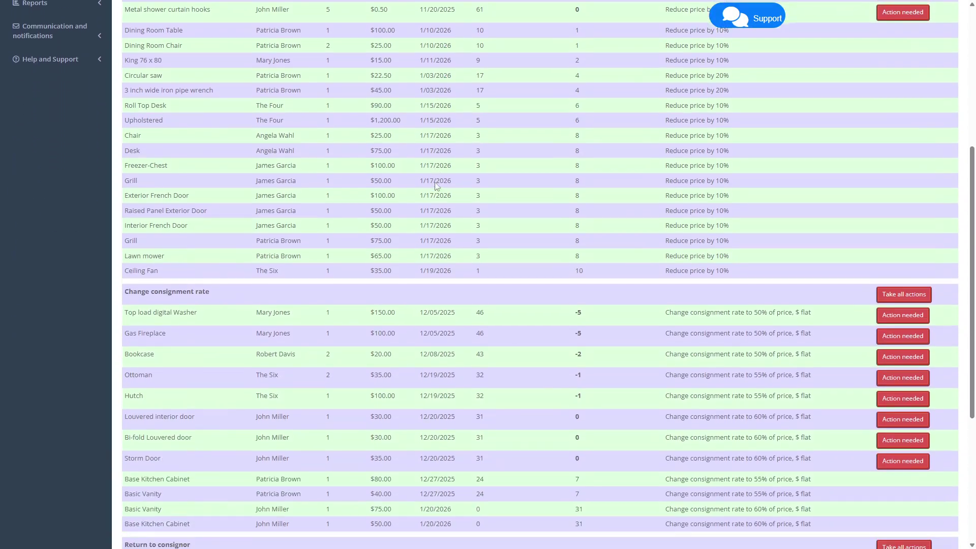
{"action": "scroll", "coordinate": [437, 183], "scroll_direction": "down", "scroll_amount": 4}
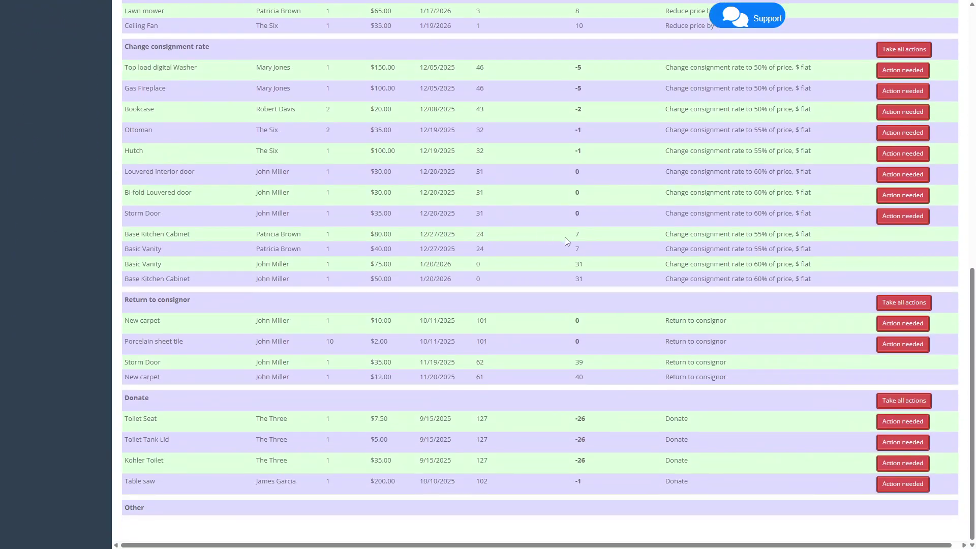
{"action": "scroll", "coordinate": [561, 237], "scroll_direction": "up", "scroll_amount": 10}
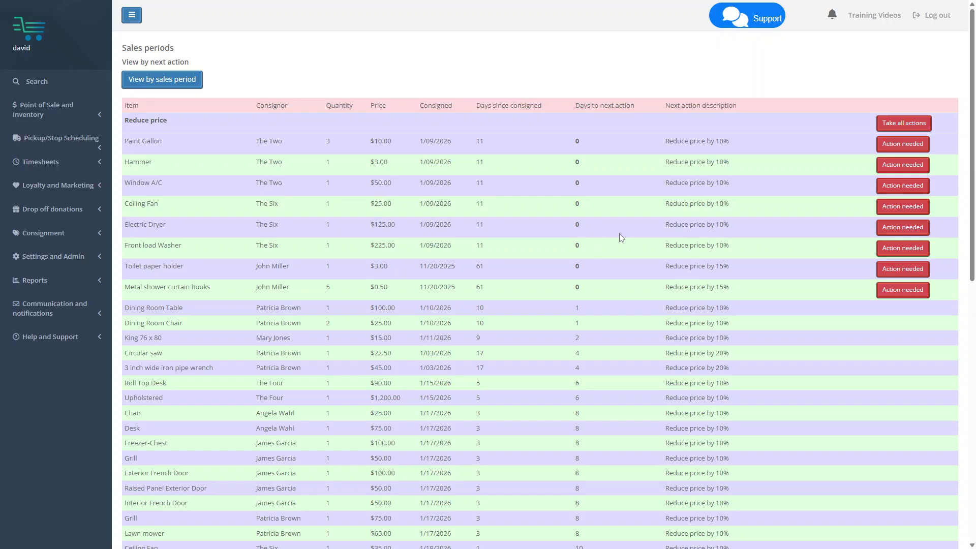
{"action": "scroll", "coordinate": [663, 306], "scroll_direction": "down", "scroll_amount": 1}
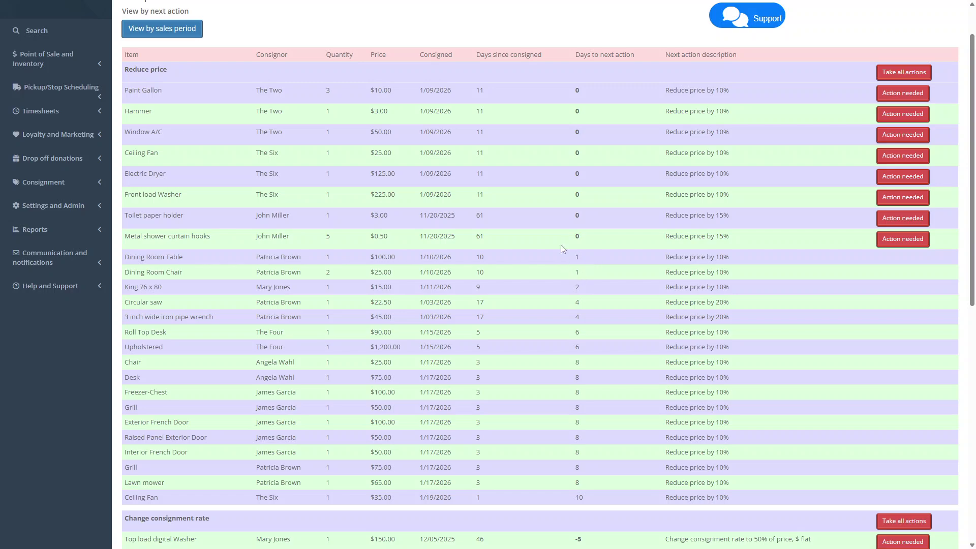
{"action": "left_click", "coordinate": [610, 245]}
{"action": "scroll", "coordinate": [599, 246], "scroll_direction": "up", "scroll_amount": 1}
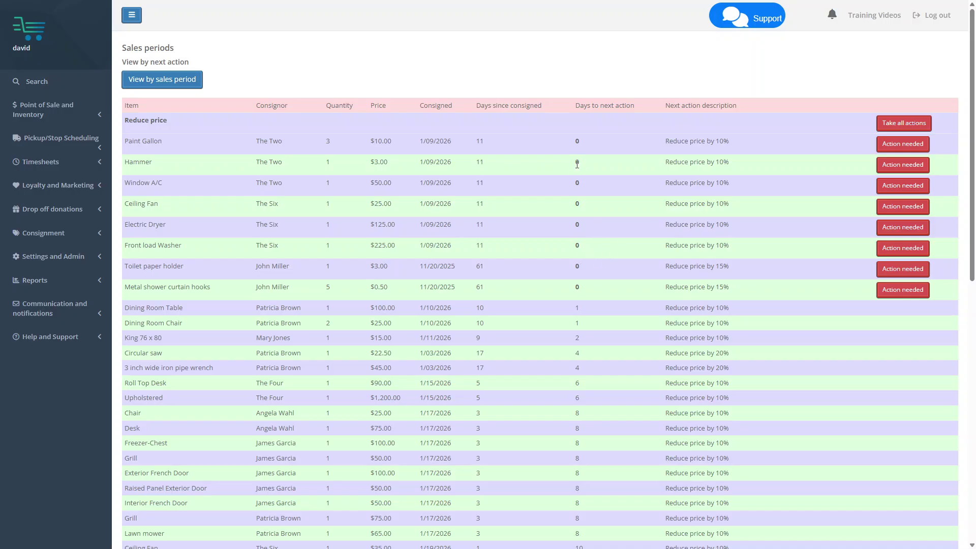
{"action": "scroll", "coordinate": [588, 181], "scroll_direction": "down", "scroll_amount": 7}
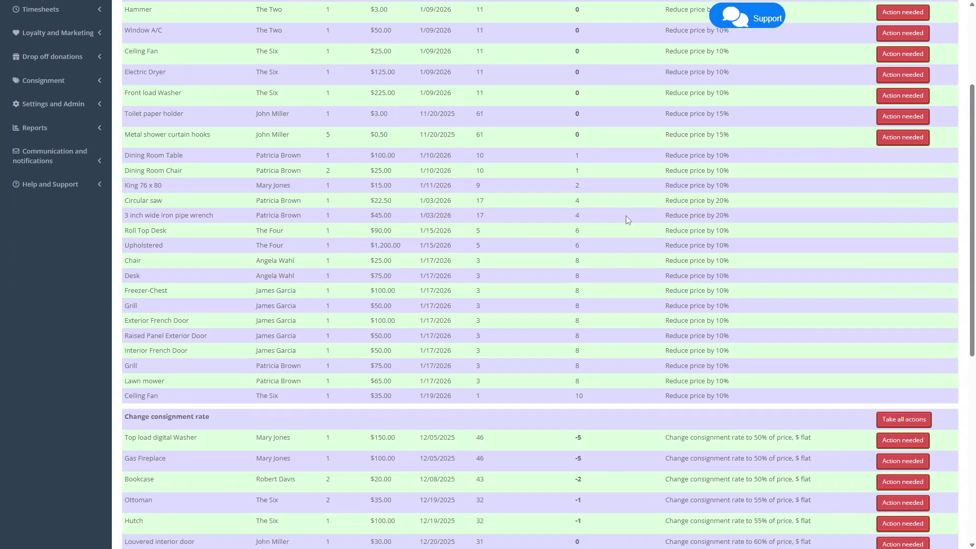